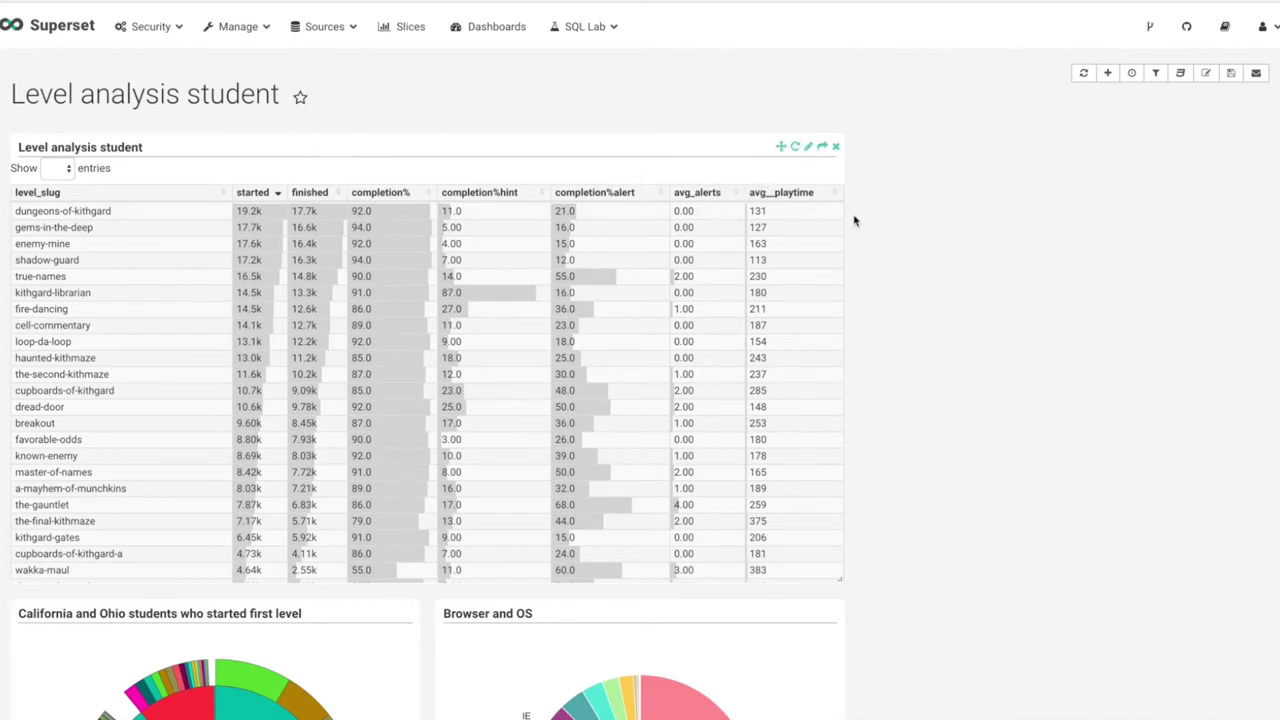
# Scroll to the California and Ohio students donut and Browser and OS pie, reading their slice values
pyautogui.scroll(-2, 895, 255)
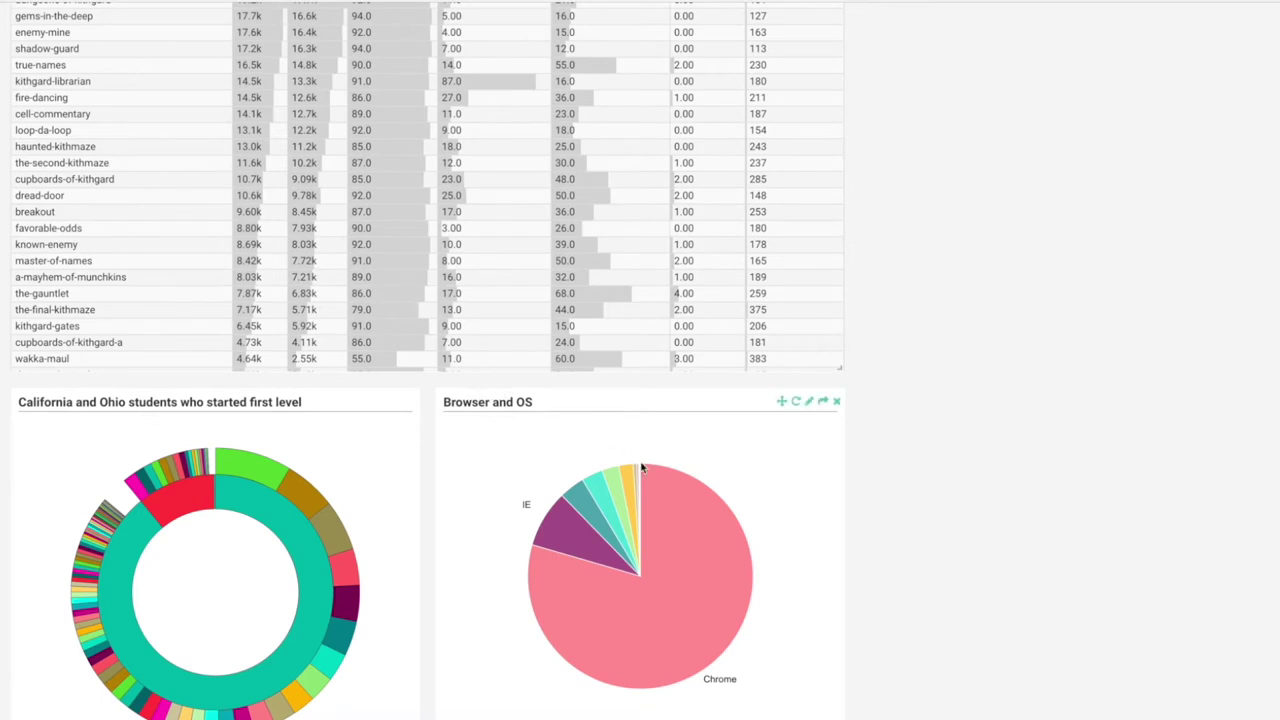
pyautogui.moveTo(603, 502)
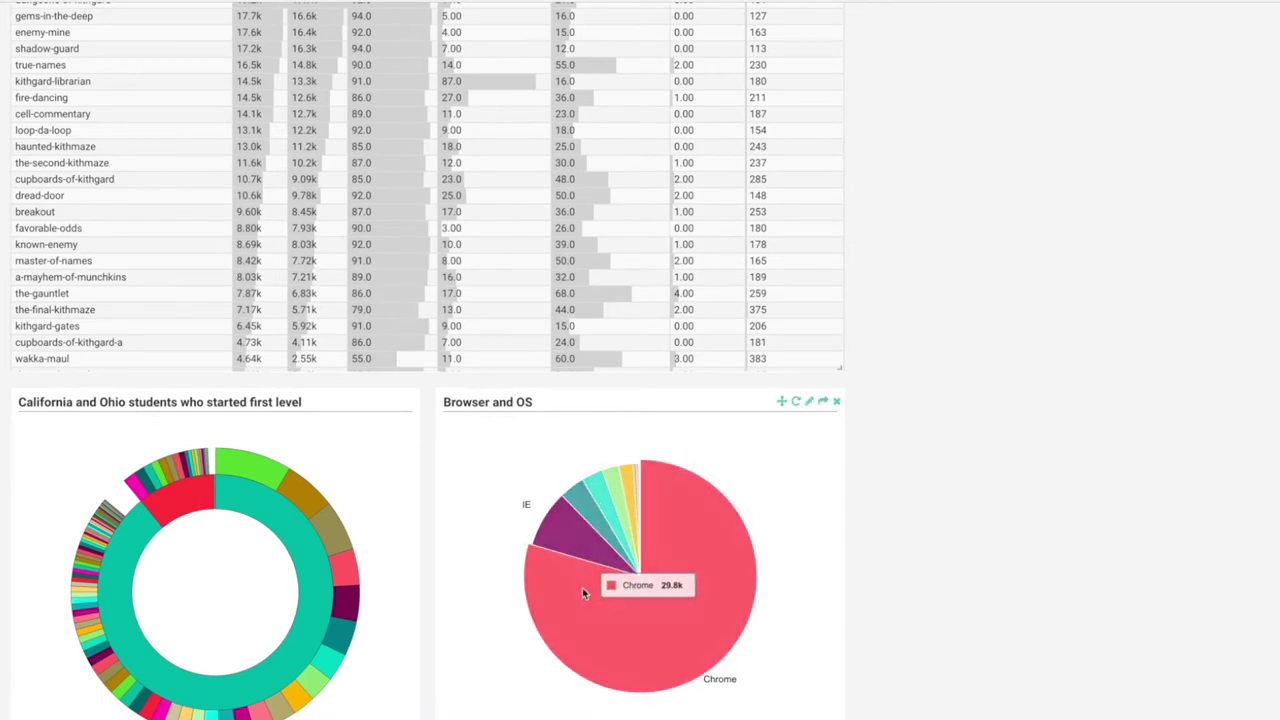
pyautogui.moveTo(284, 651)
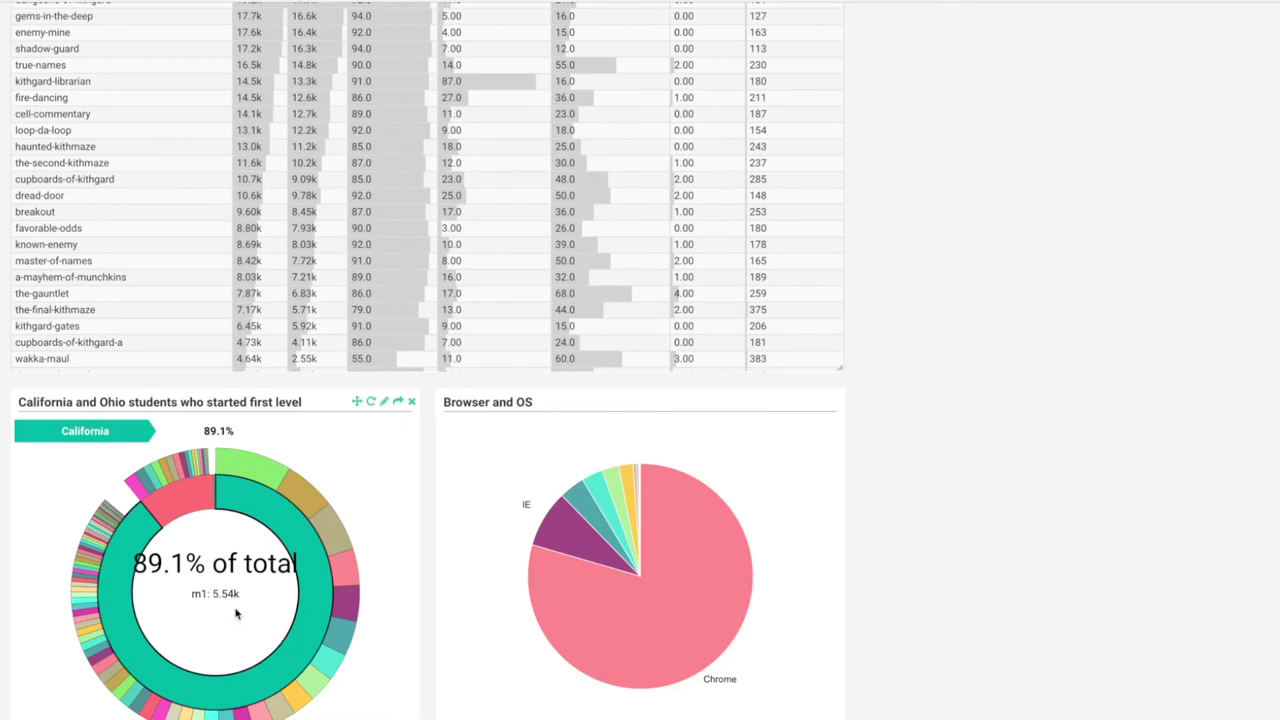
pyautogui.moveTo(188, 498)
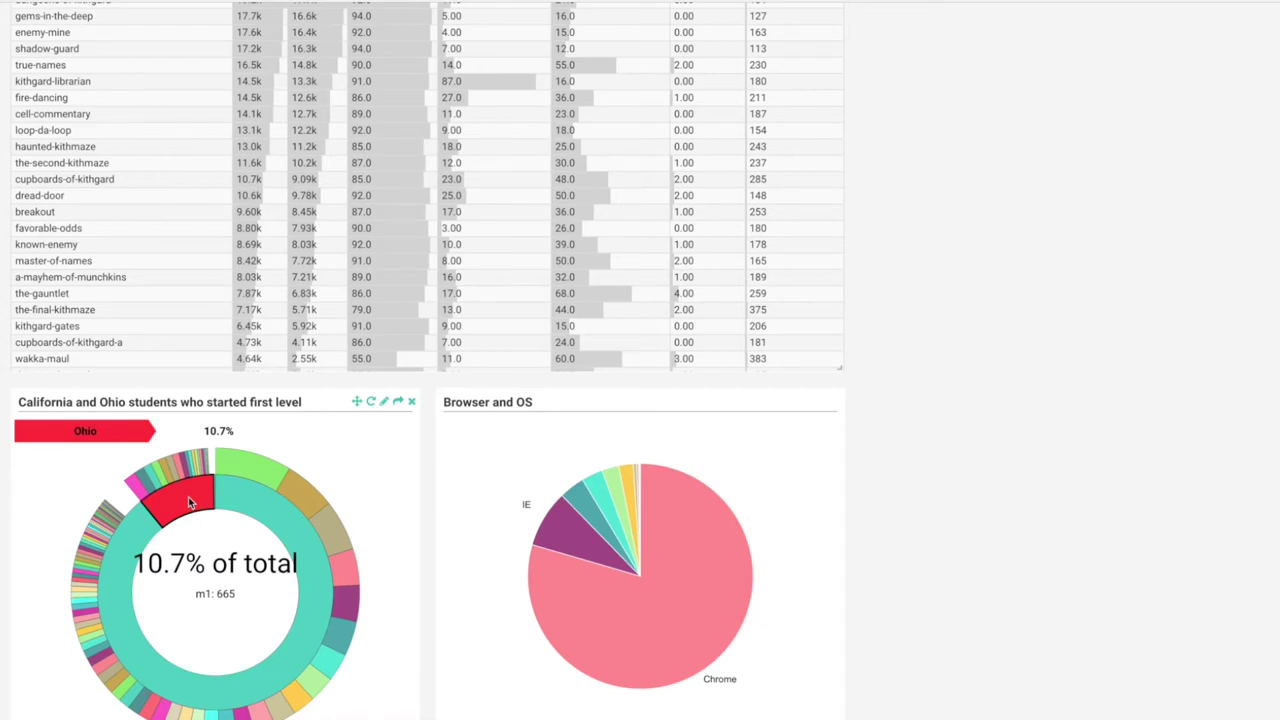
pyautogui.moveTo(250, 466)
pyautogui.moveTo(293, 478)
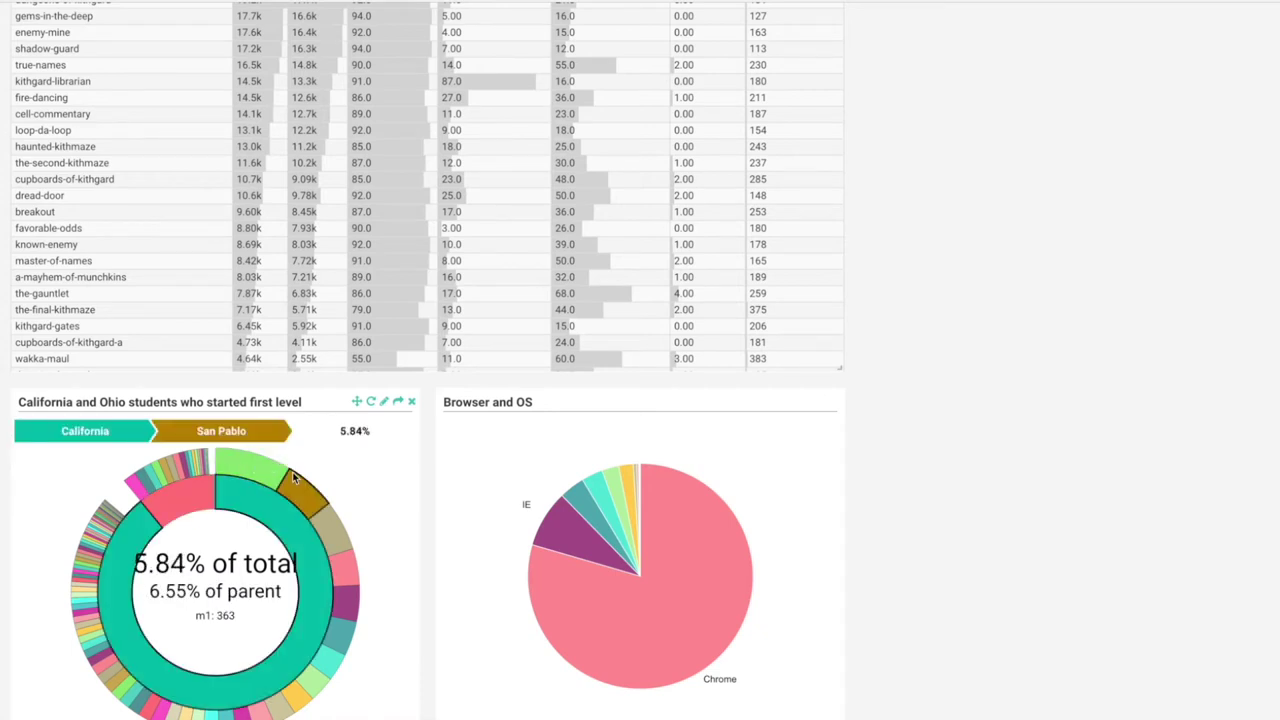
pyautogui.moveTo(332, 527)
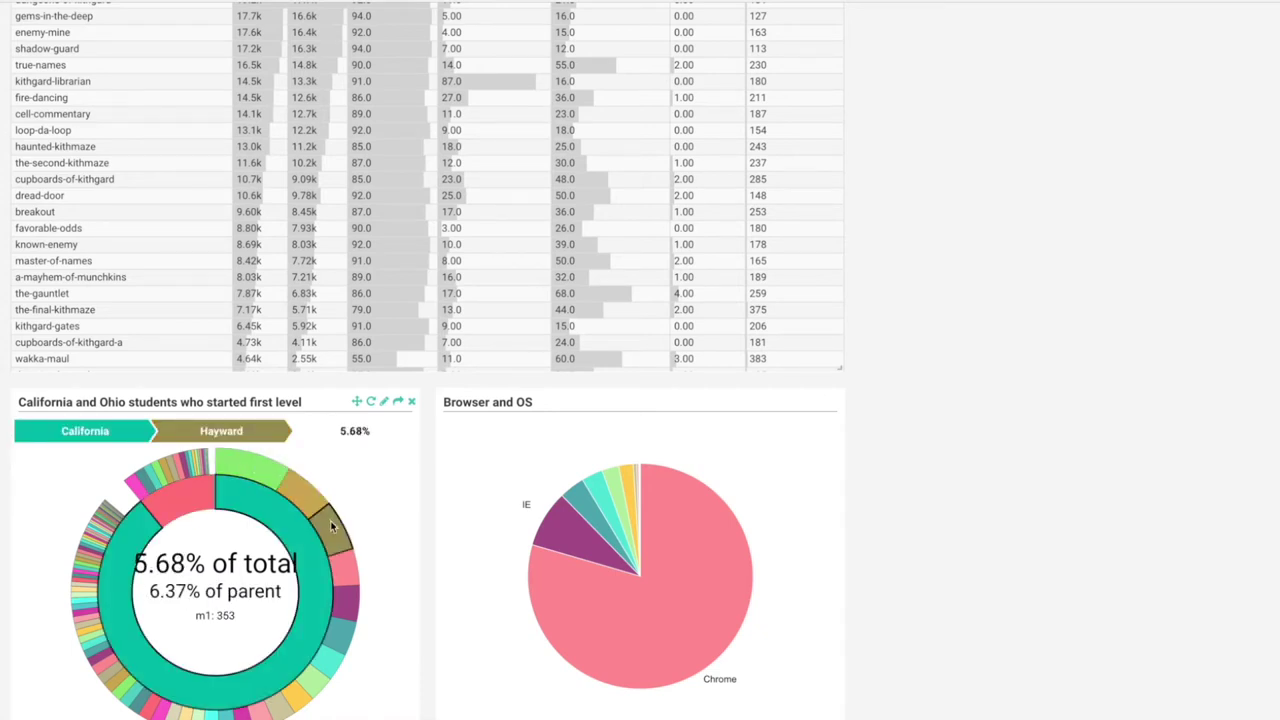
pyautogui.moveTo(334, 644)
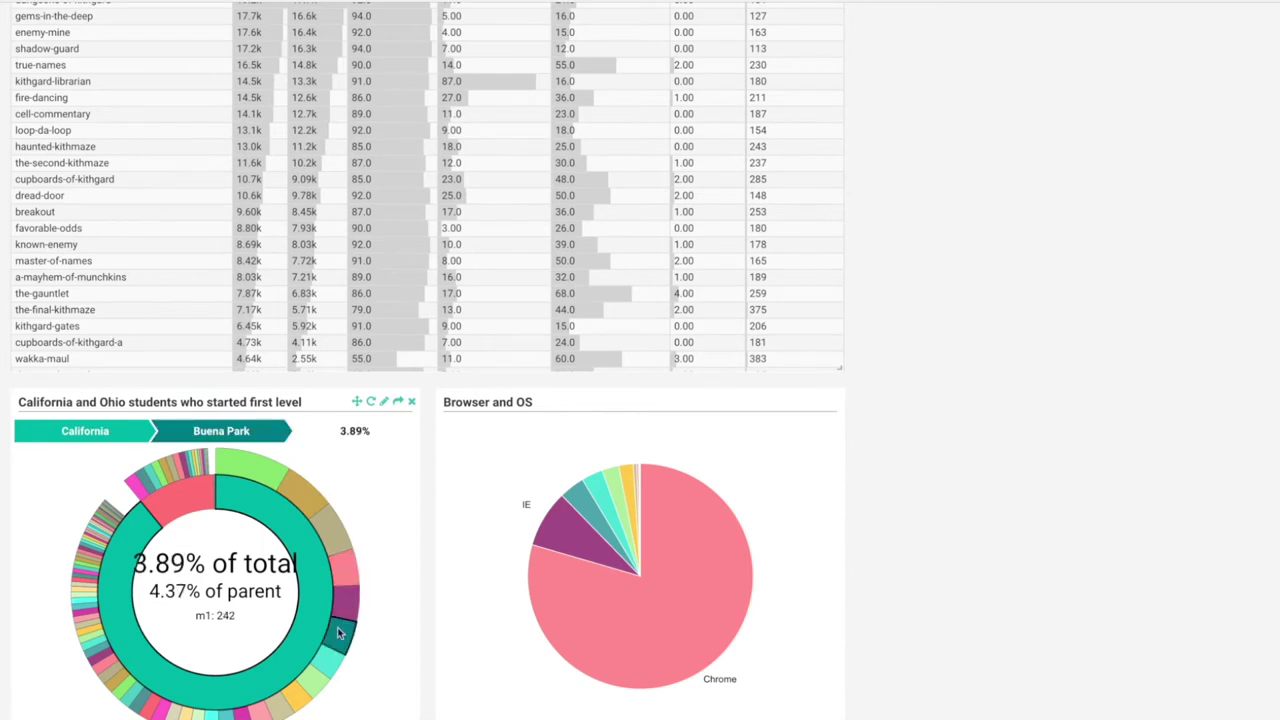
pyautogui.moveTo(300, 700)
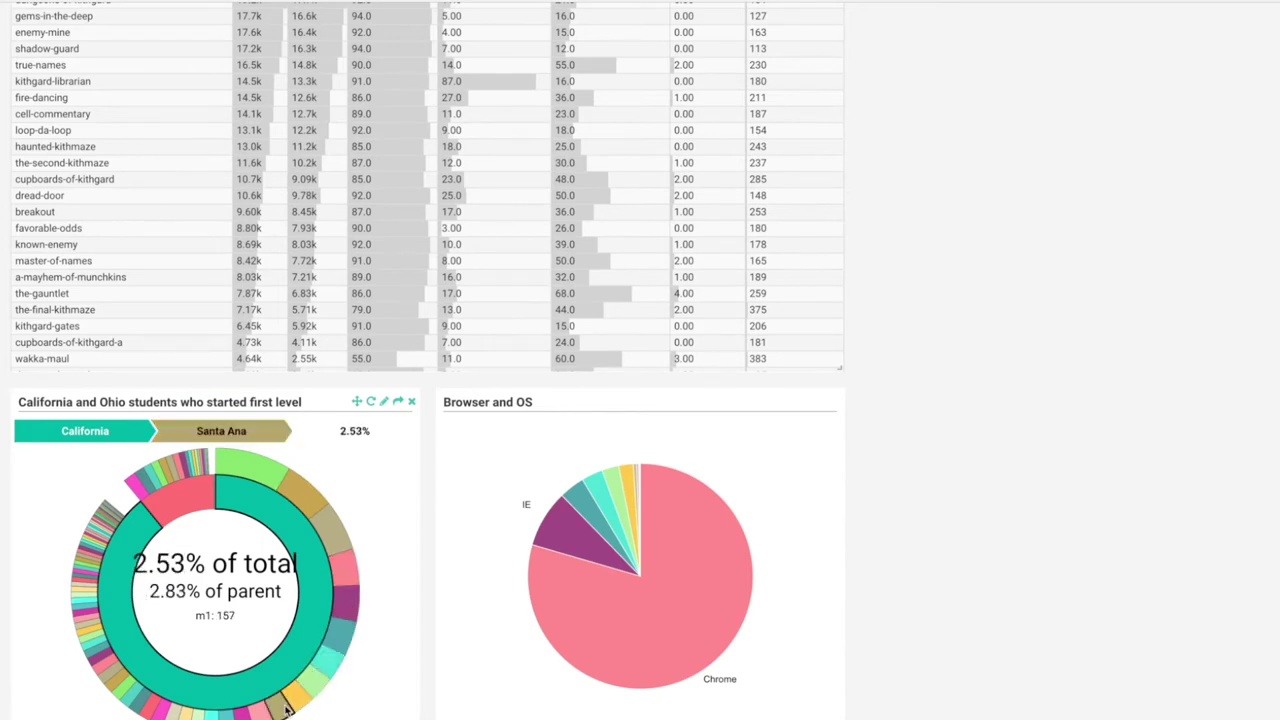
pyautogui.moveTo(240, 712)
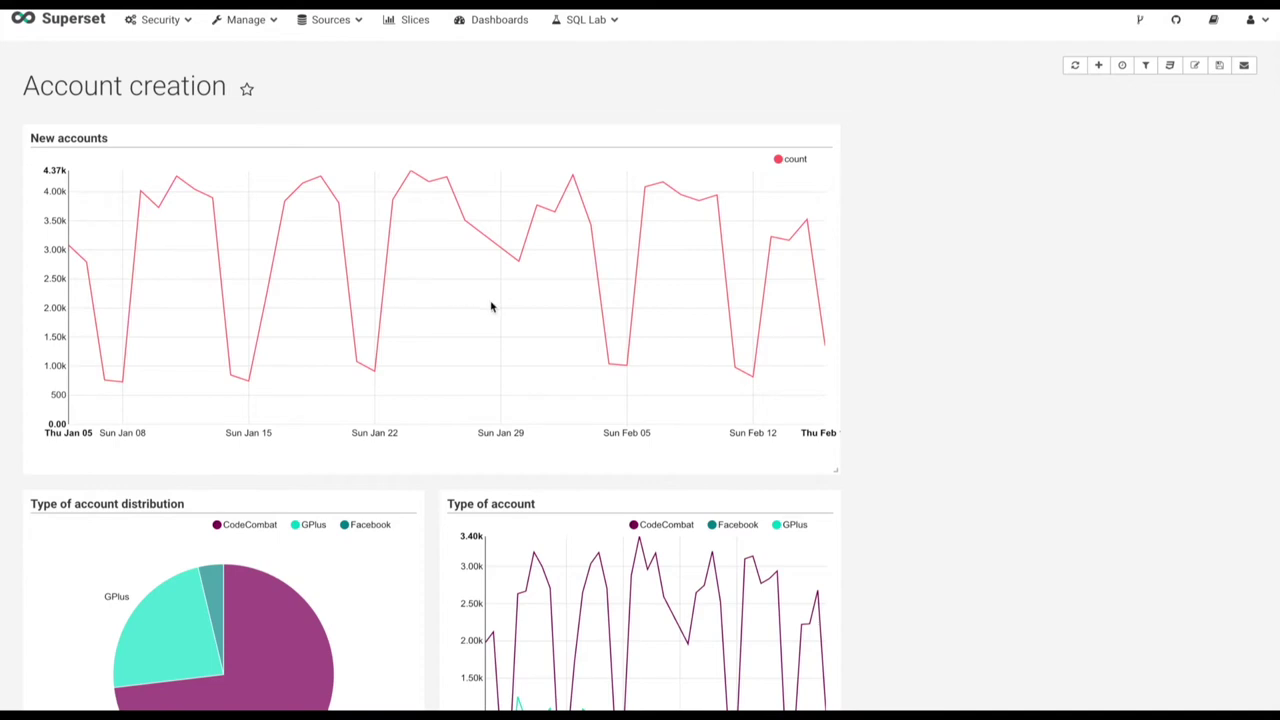
# Scroll down to the New subscriptions line chart and Type of subscription stacked bars
pyautogui.scroll(-2, 422, 431)
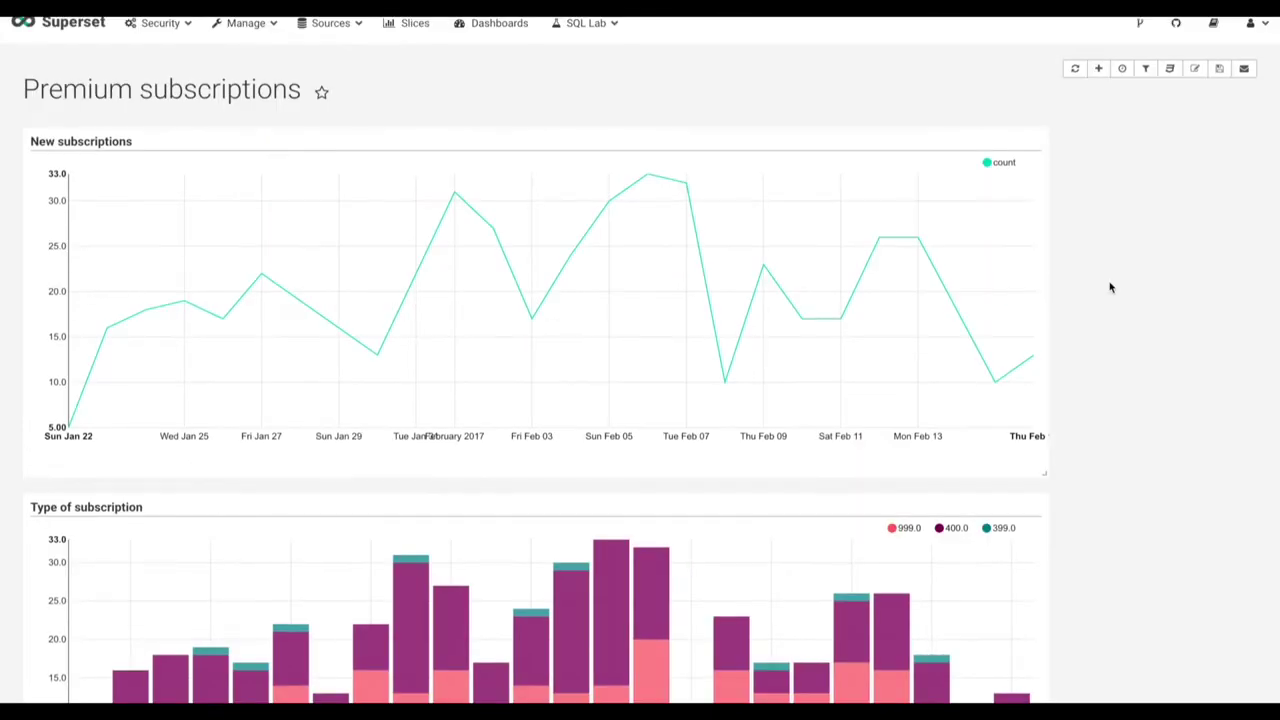
pyautogui.scroll(-2, 1109, 287)
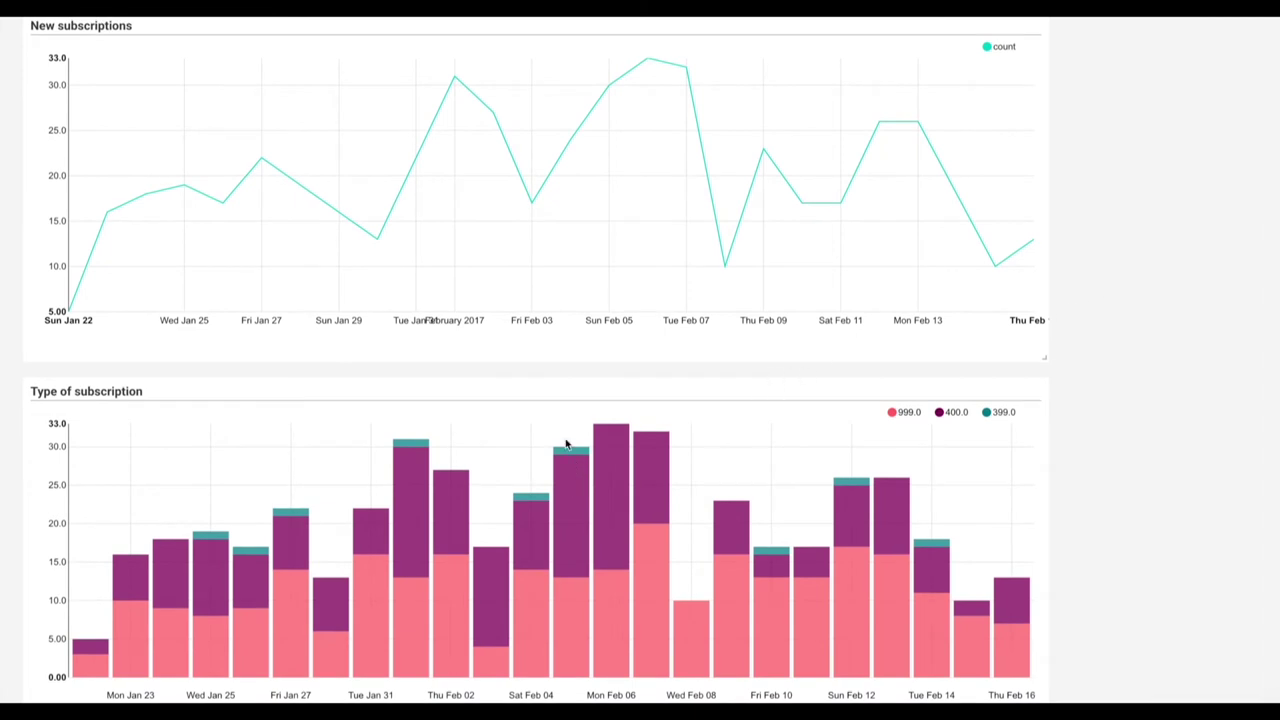
pyautogui.doubleClick(893, 413)
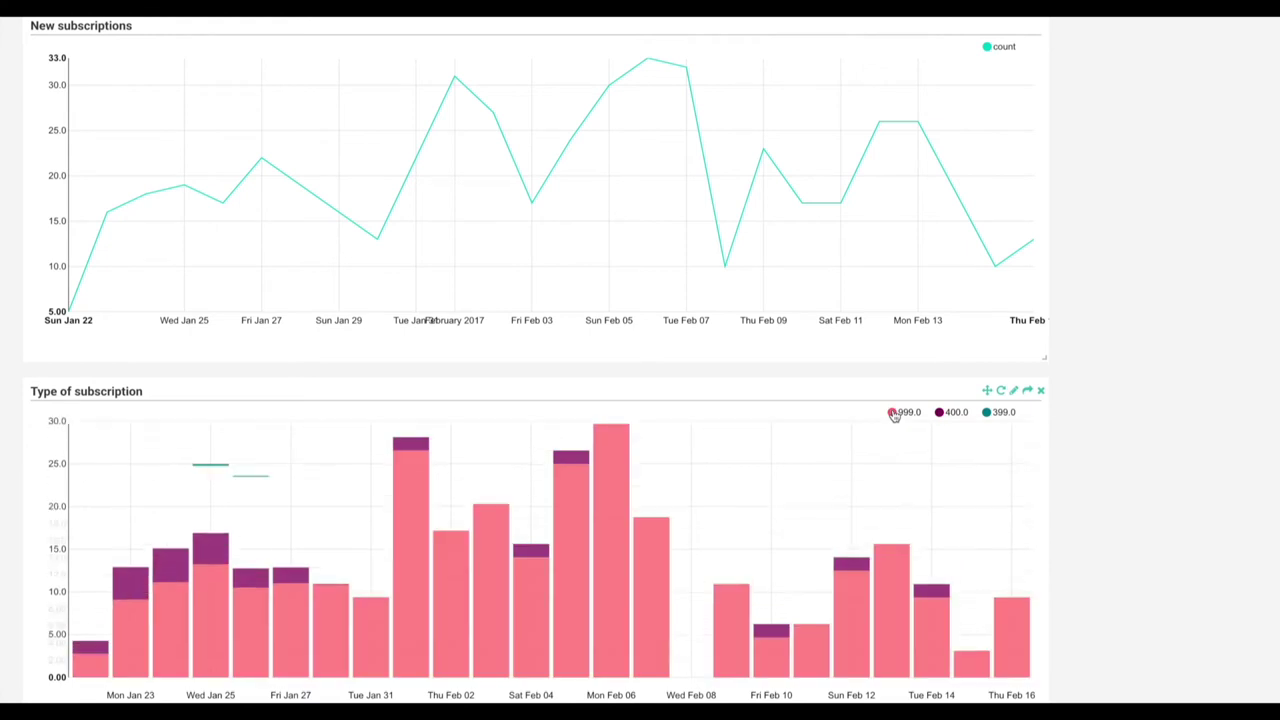
pyautogui.click(941, 413)
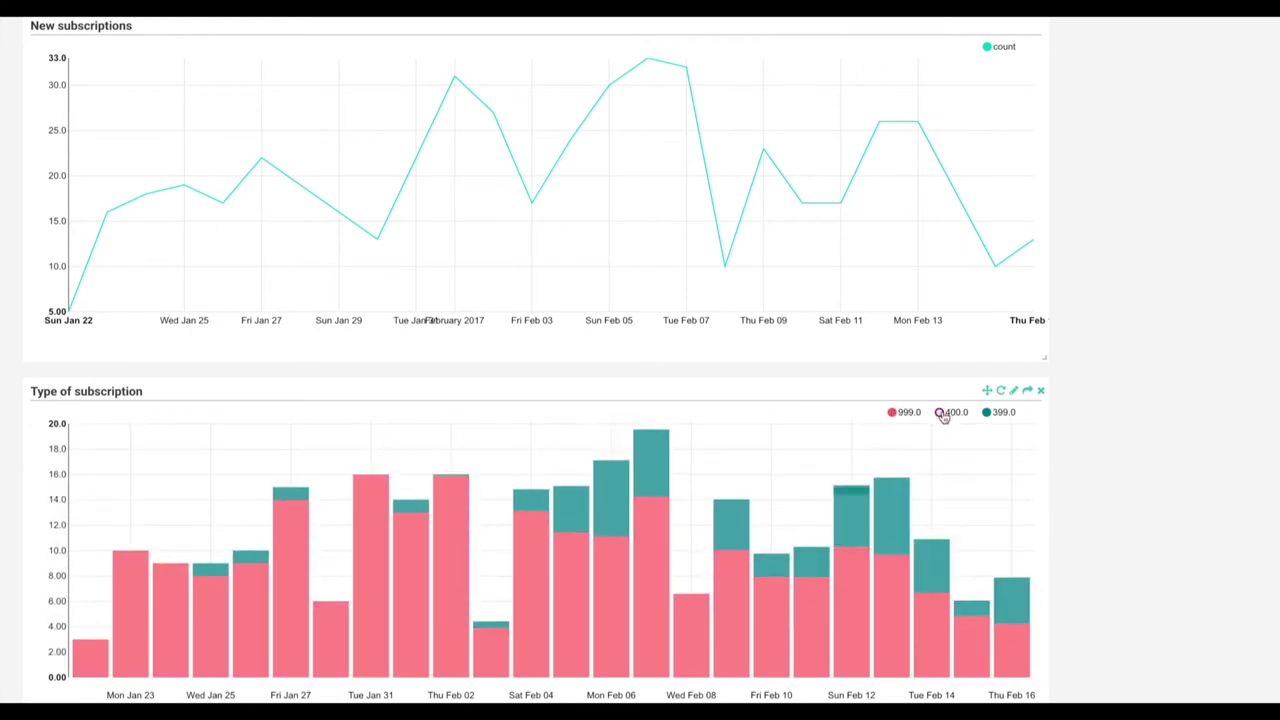
pyautogui.click(942, 414)
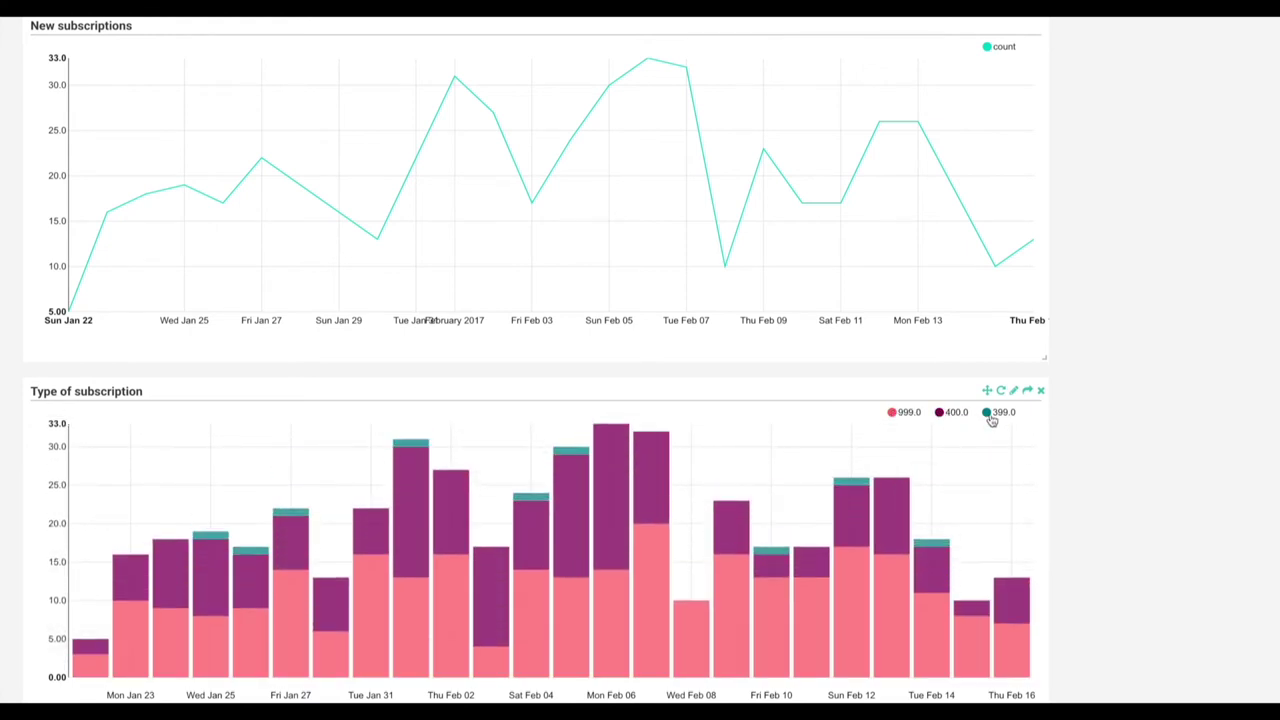
pyautogui.click(987, 418)
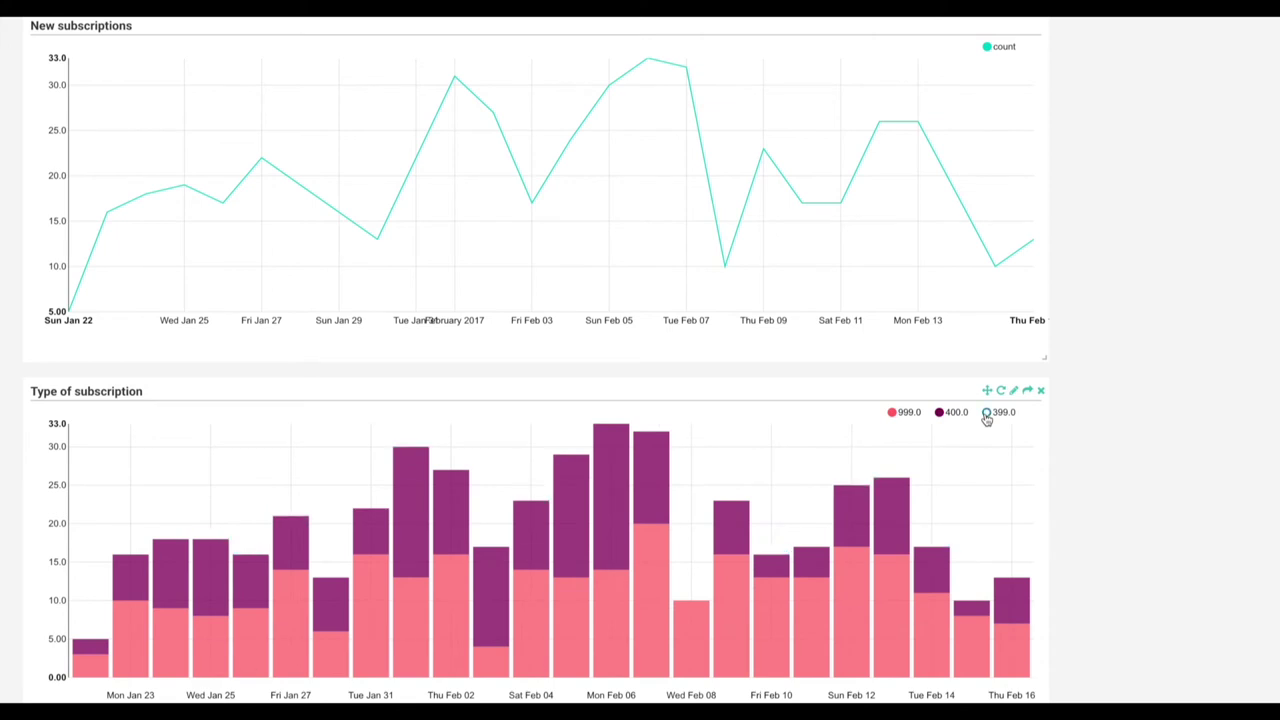
pyautogui.click(987, 418)
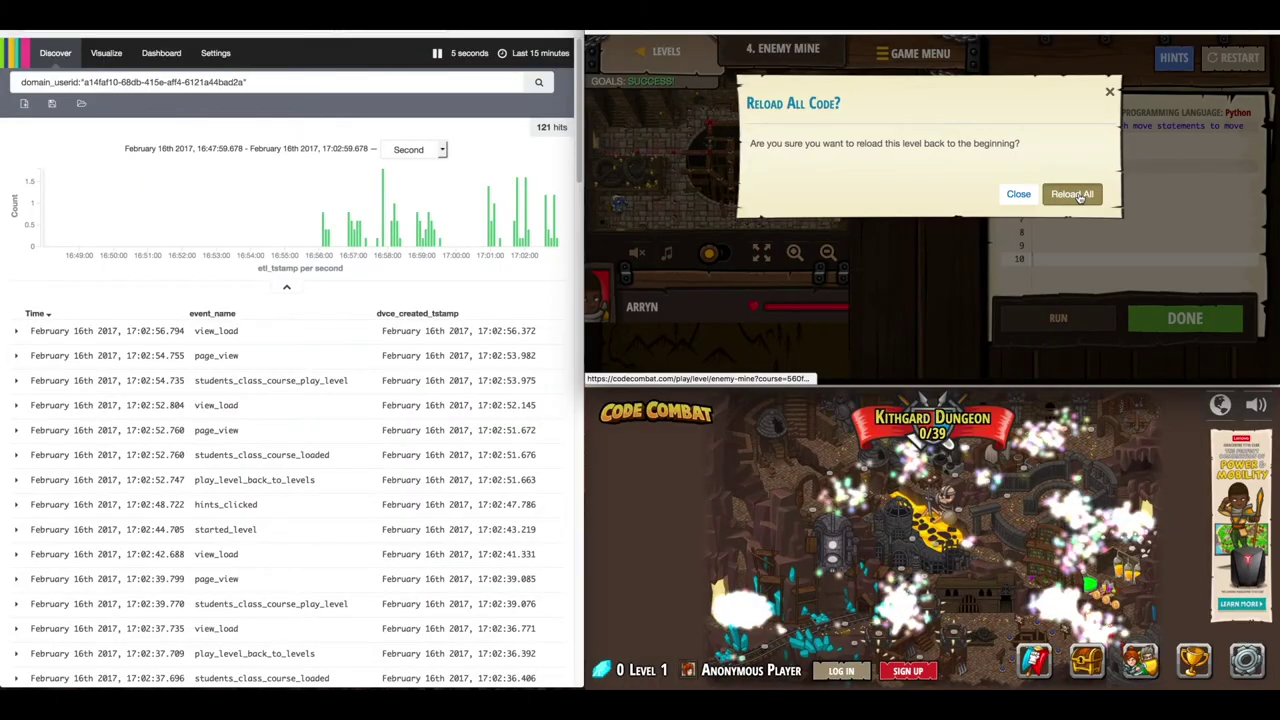
# Reset and run the Enemy Mine code, then browse the course levels list
pyautogui.click(1076, 195)
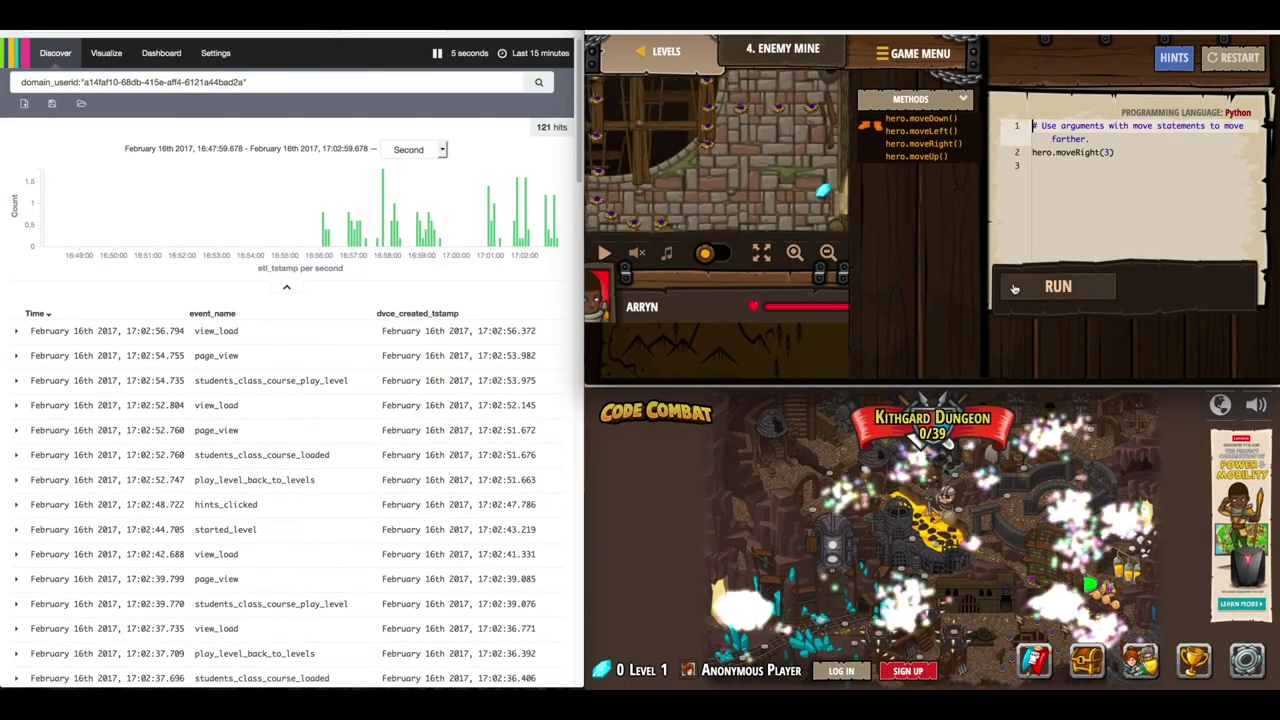
pyautogui.click(1014, 288)
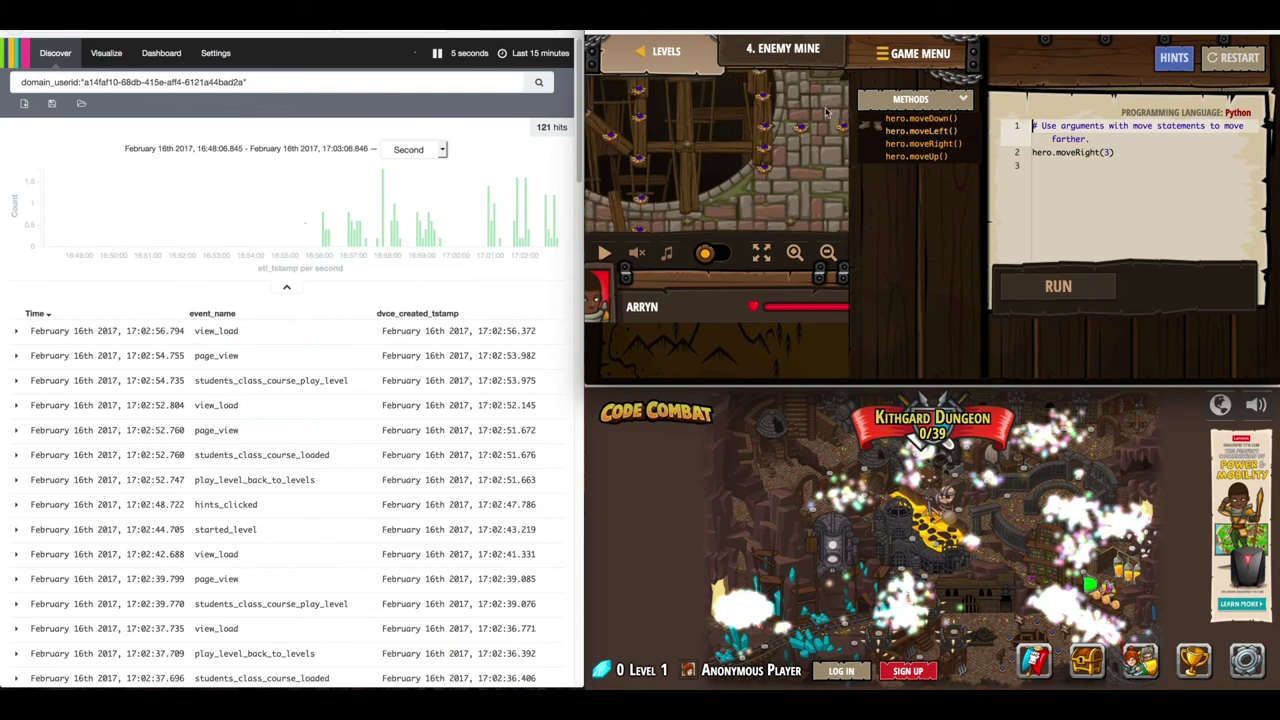
pyautogui.click(666, 51)
pyautogui.scroll(-1, 723, 265)
pyautogui.scroll(-3, 723, 262)
pyautogui.scroll(4, 723, 262)
pyautogui.scroll(-3, 723, 260)
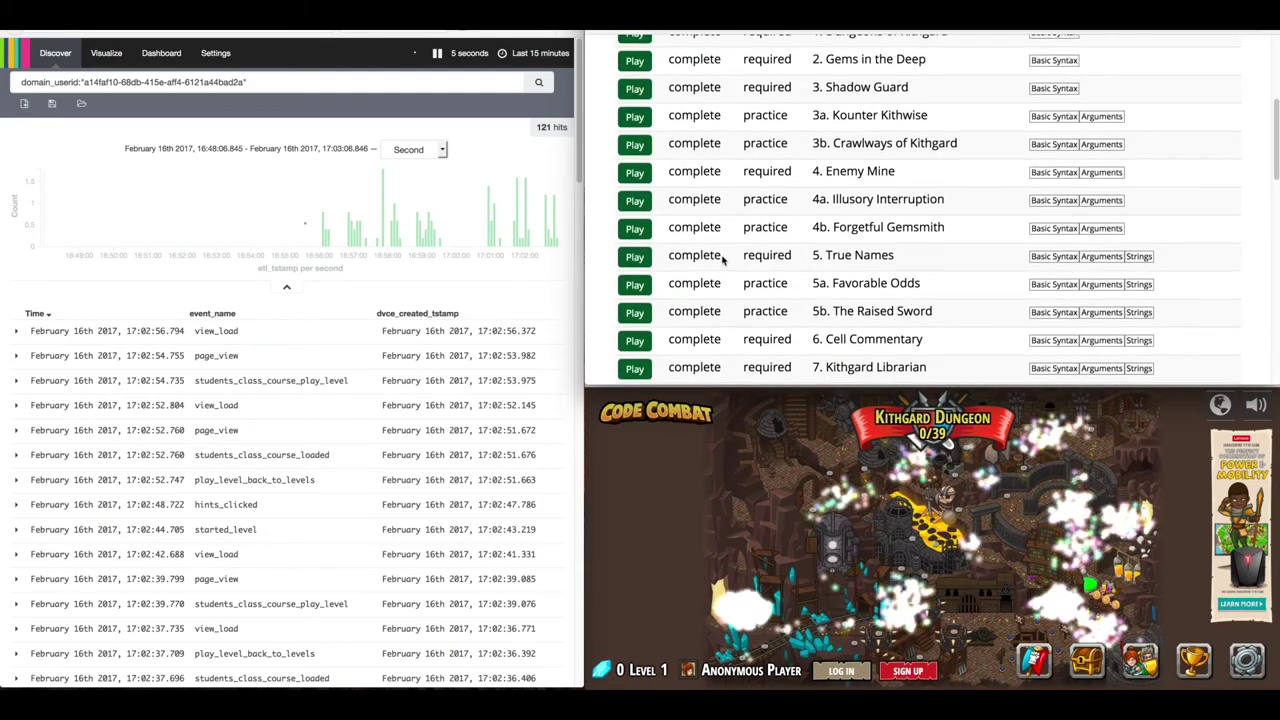
# Play level 4a Illusory Interruption, then start level 5a Favorable Odds
pyautogui.click(795, 201)
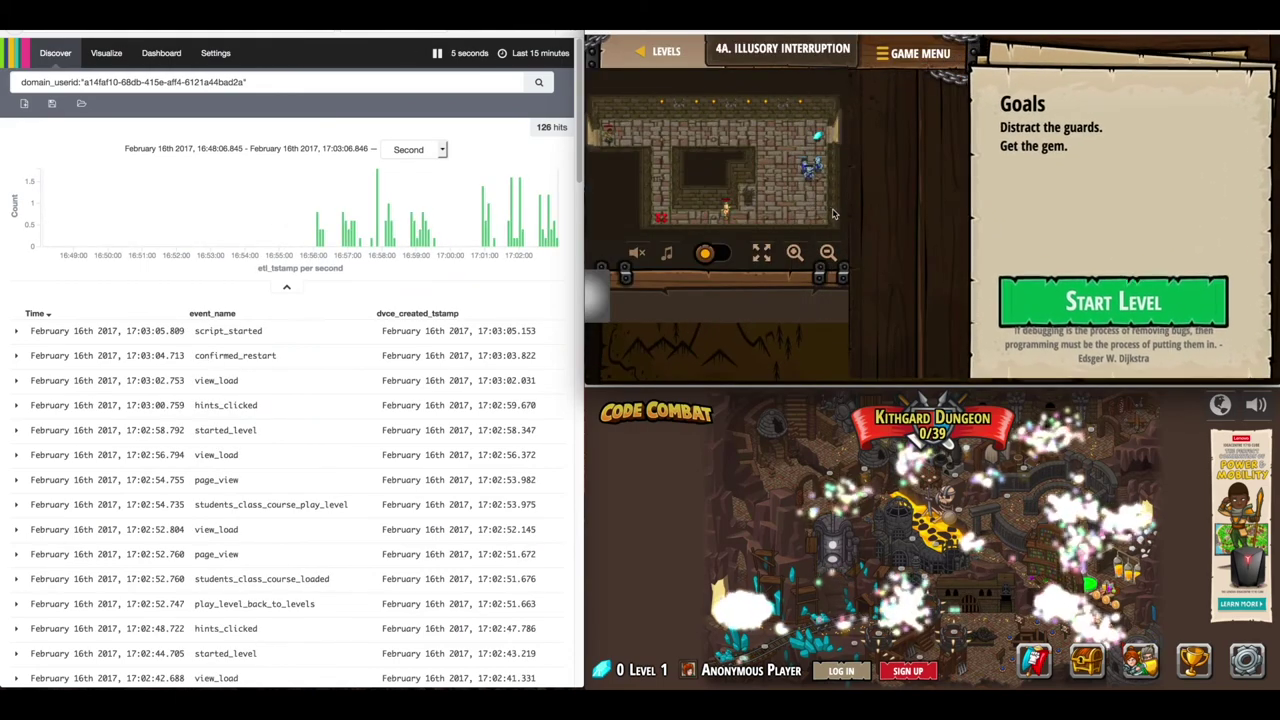
pyautogui.click(660, 51)
pyautogui.scroll(-5, 727, 198)
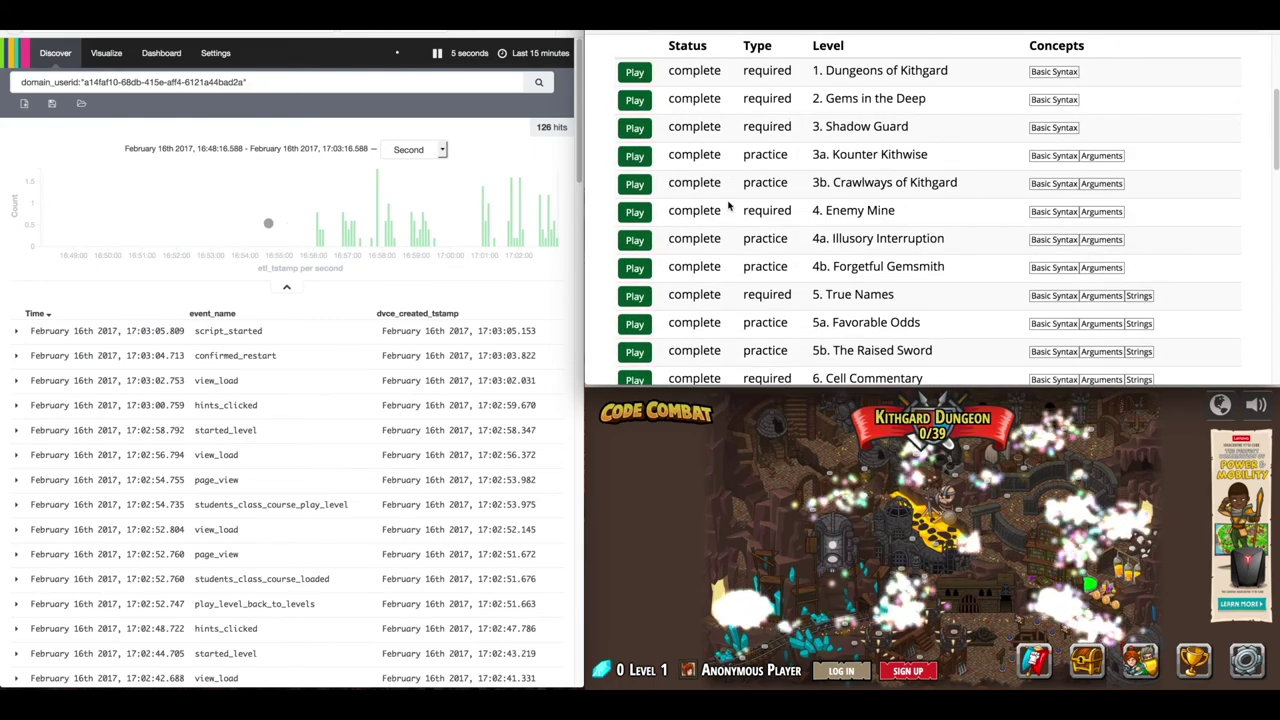
pyautogui.click(636, 286)
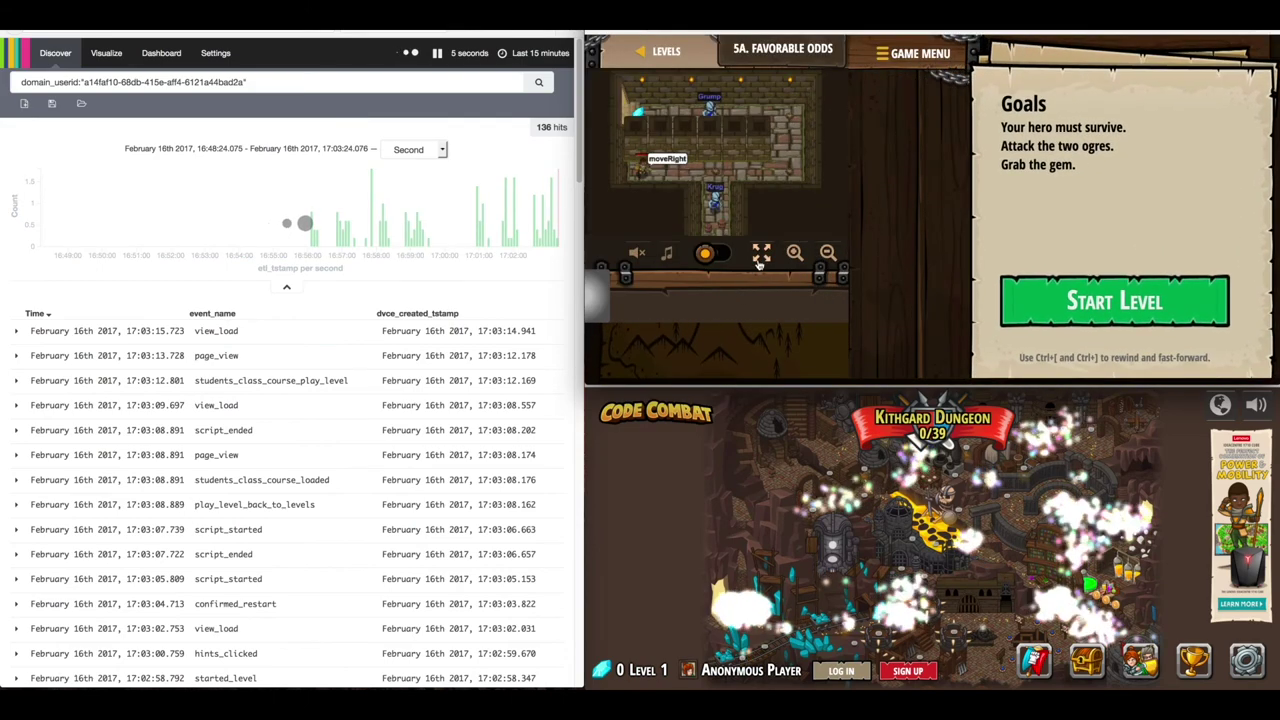
pyautogui.click(1036, 290)
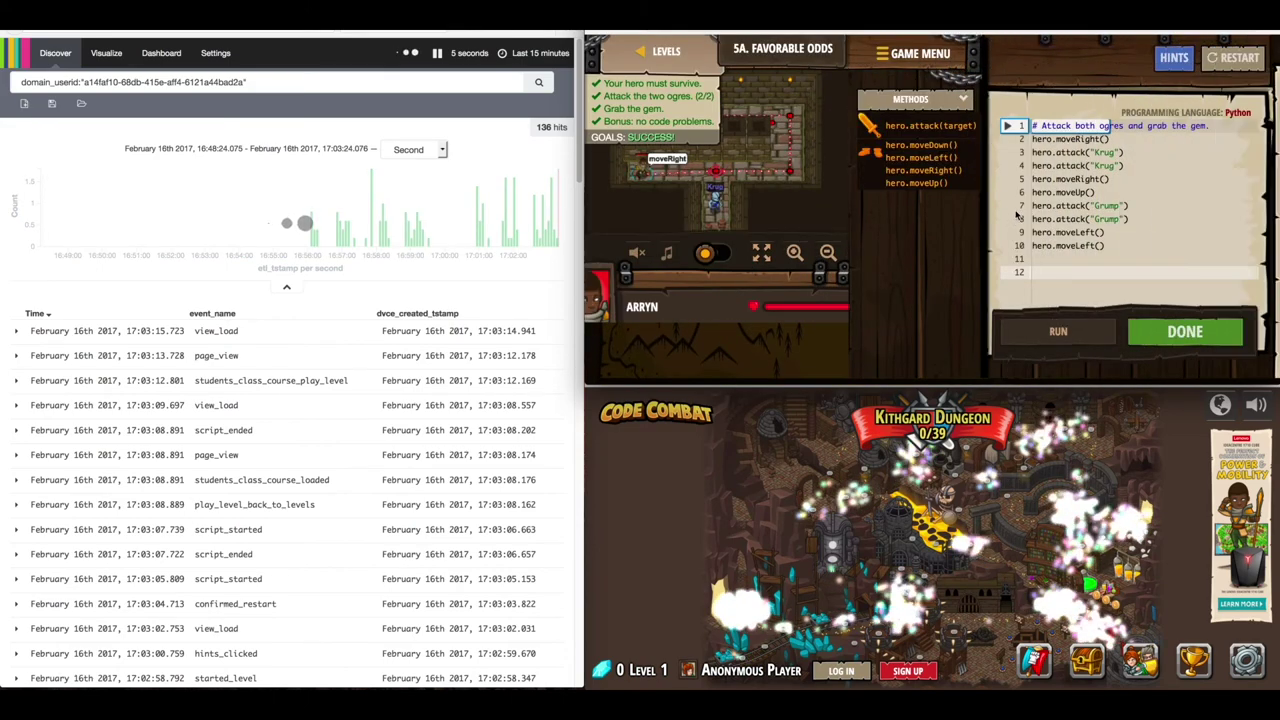
# Run the code with an invalid 'do a backflip' line, then delete it and run again
pyautogui.click(1126, 180)
pyautogui.press('Return')
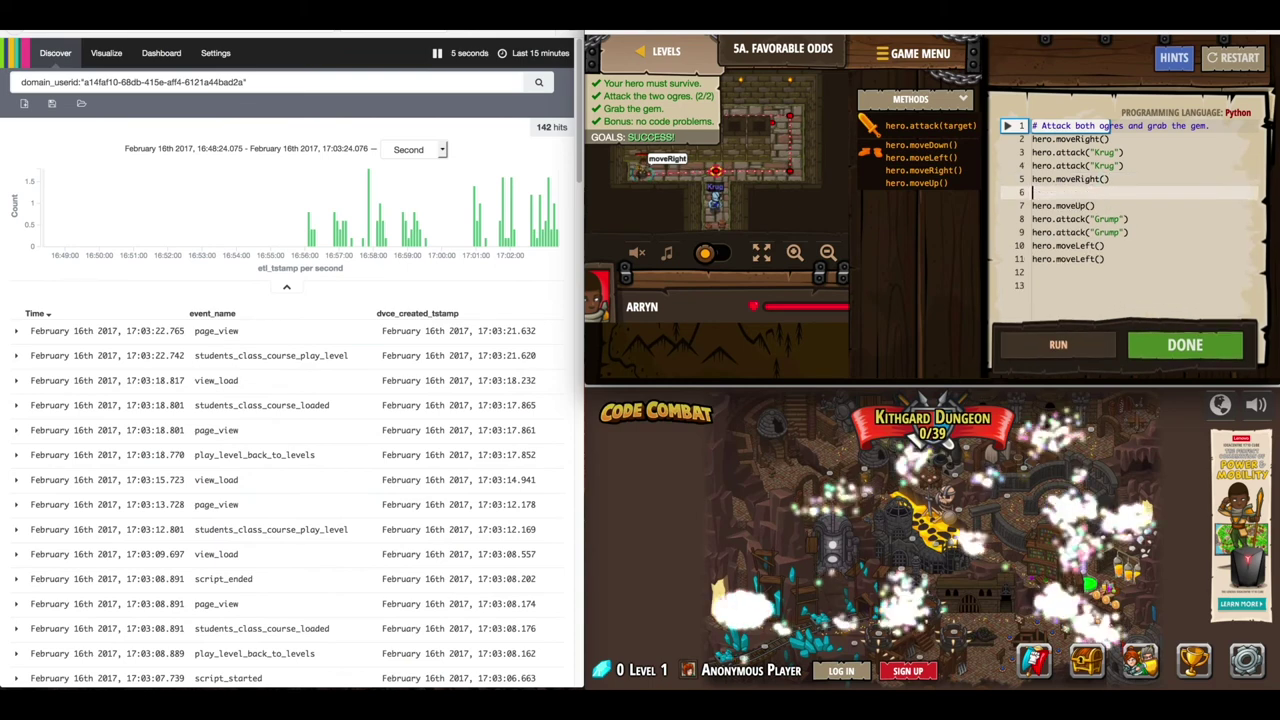
pyautogui.write('do a backflip')
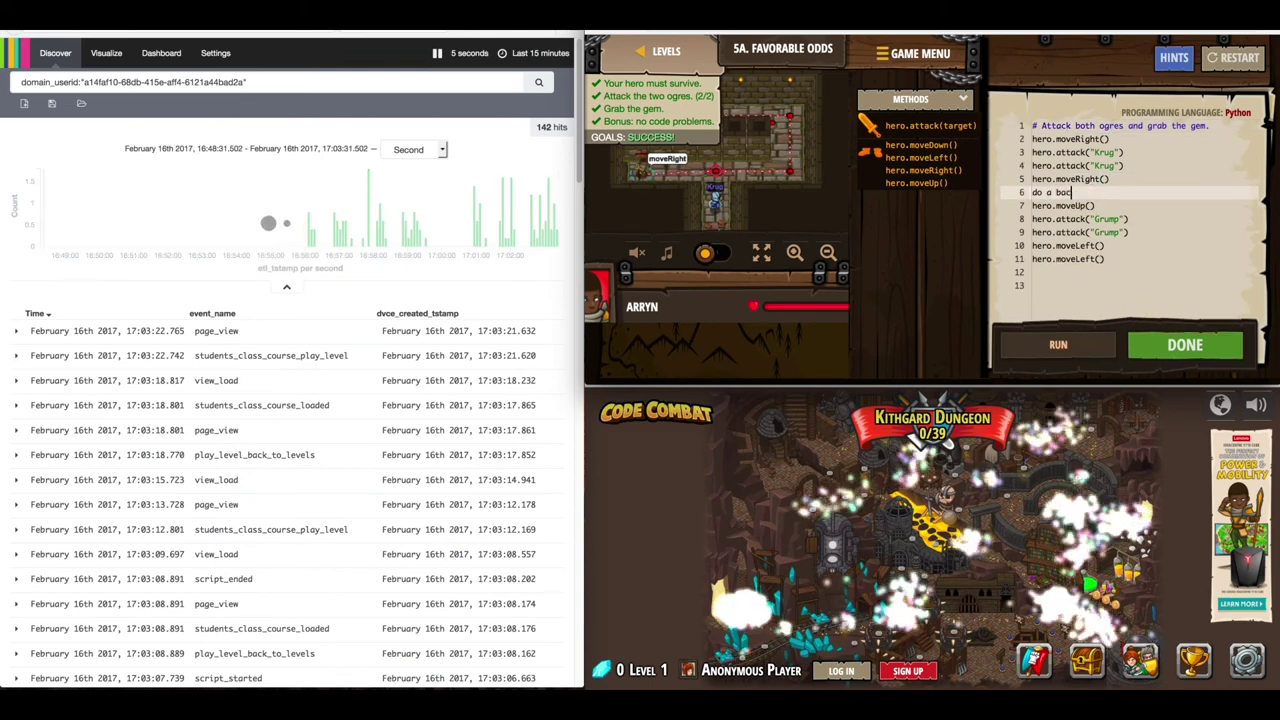
pyautogui.click(1056, 340)
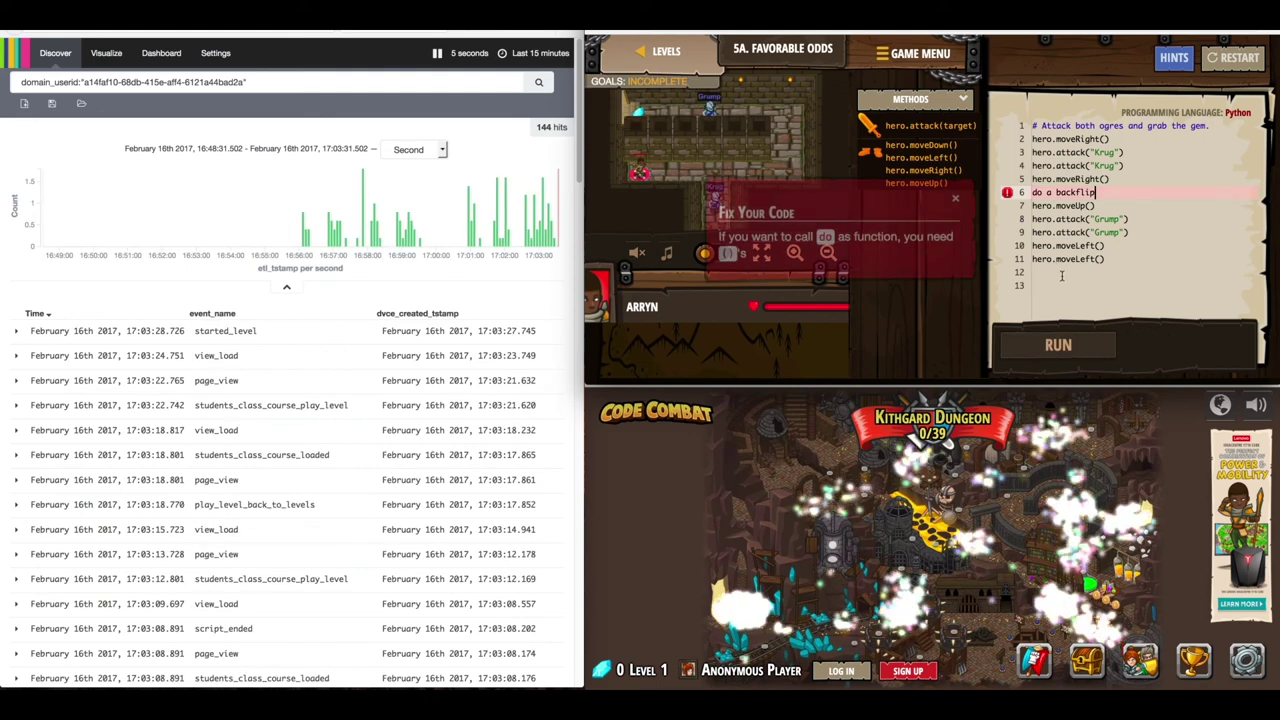
pyautogui.hotkey('shift', 'Home')
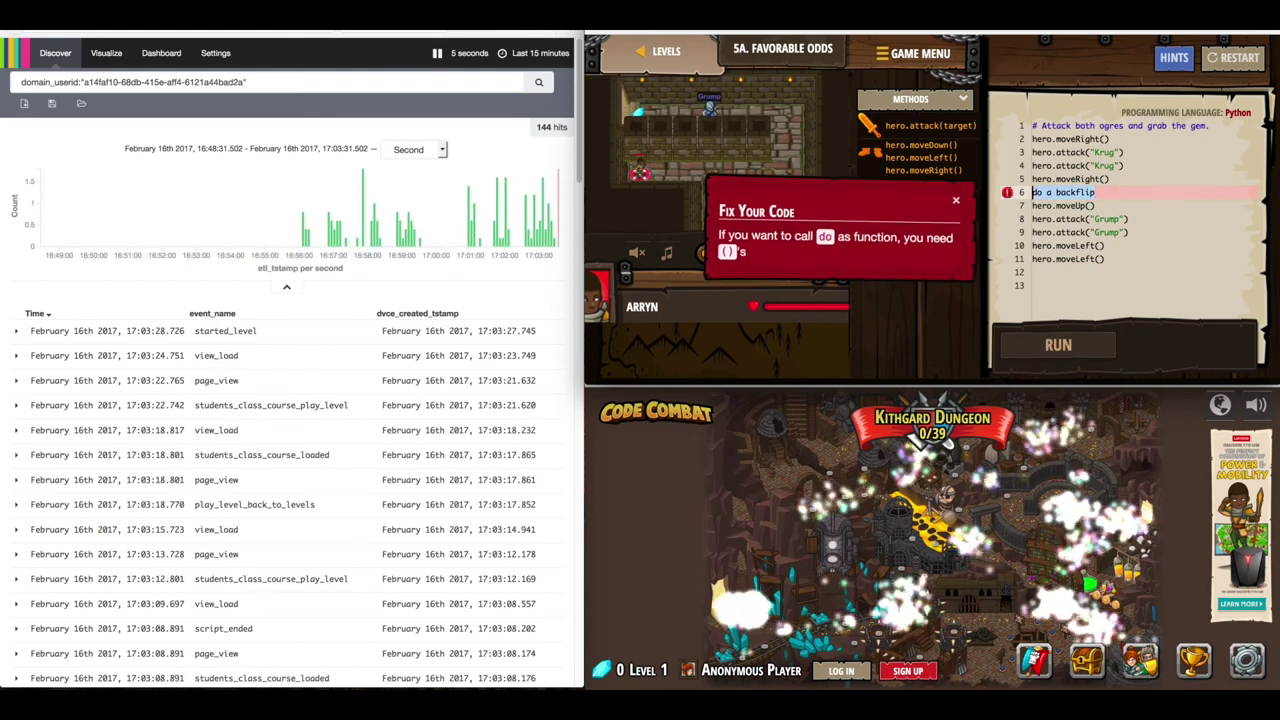
pyautogui.press('BackSpace')
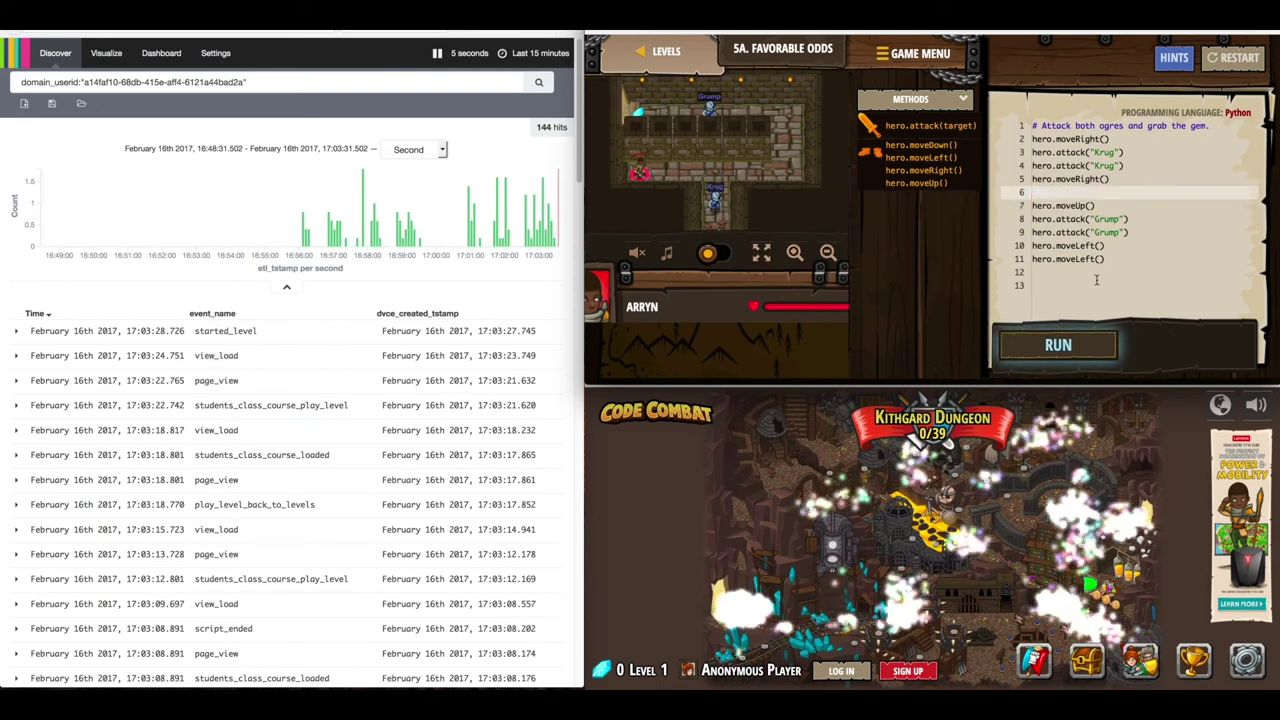
pyautogui.click(1082, 334)
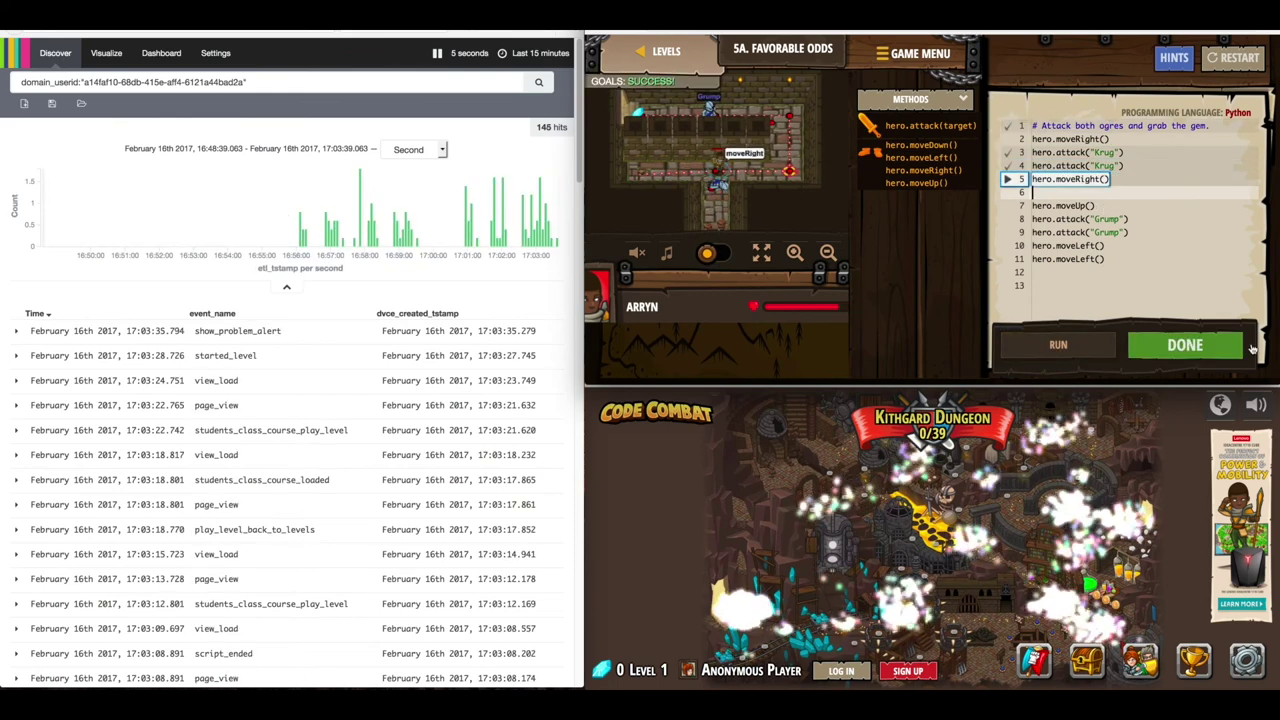
# Finish Favorable Odds, close the summary and hint, and return to the course levels list
pyautogui.click(1166, 350)
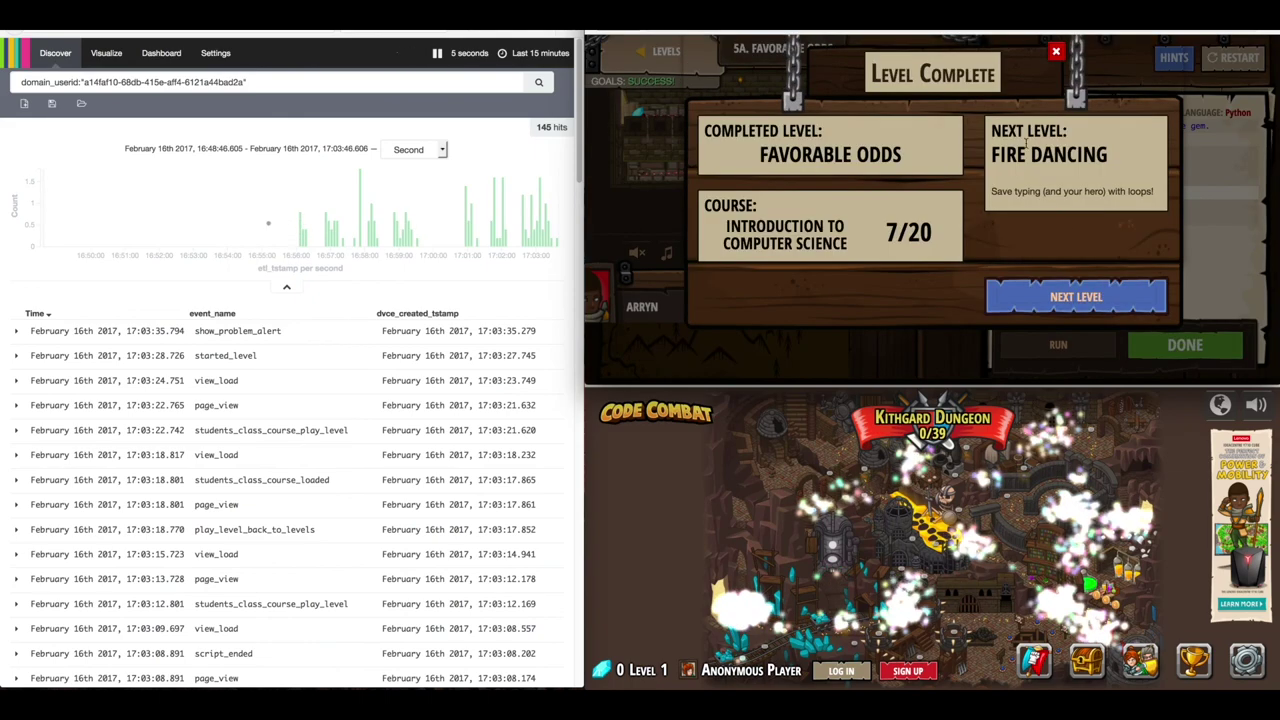
pyautogui.click(1058, 50)
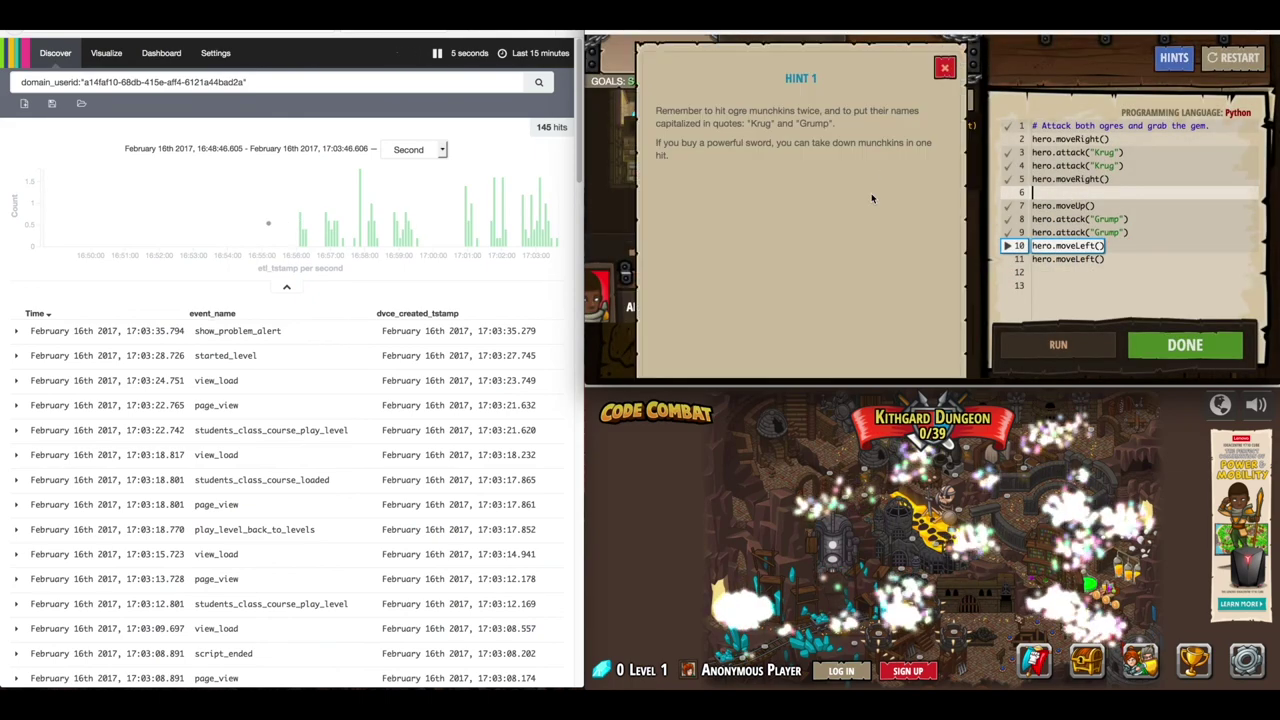
pyautogui.click(944, 68)
pyautogui.click(658, 54)
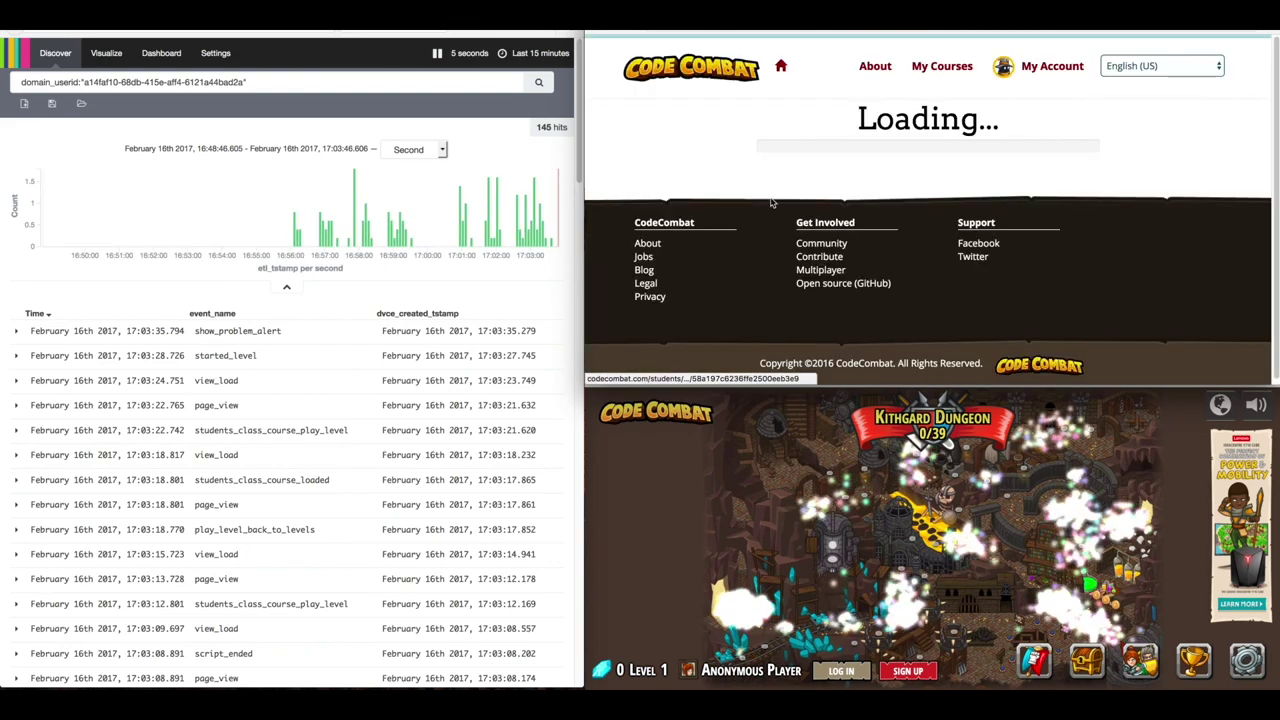
pyautogui.scroll(-5, 650, 326)
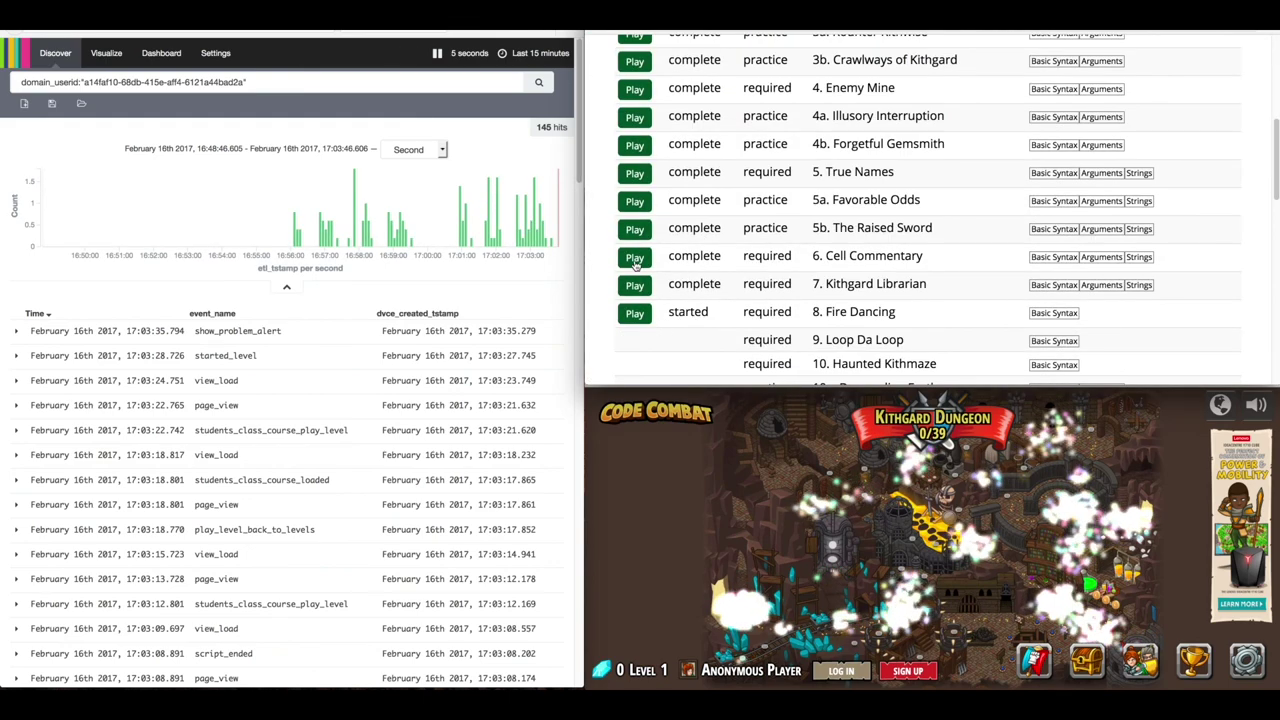